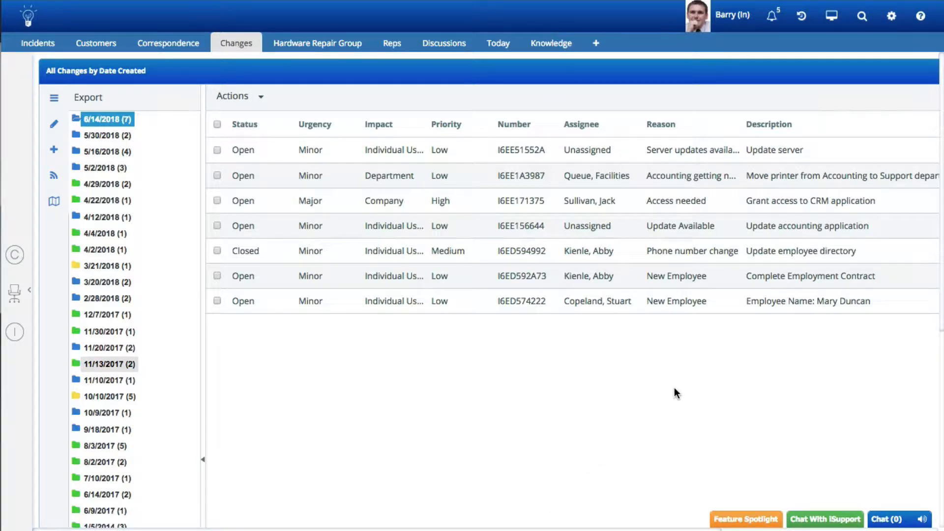
# Open the last New Employee change in the 6/14/2018 list and start a new change record
pyautogui.doubleClick(671, 306)
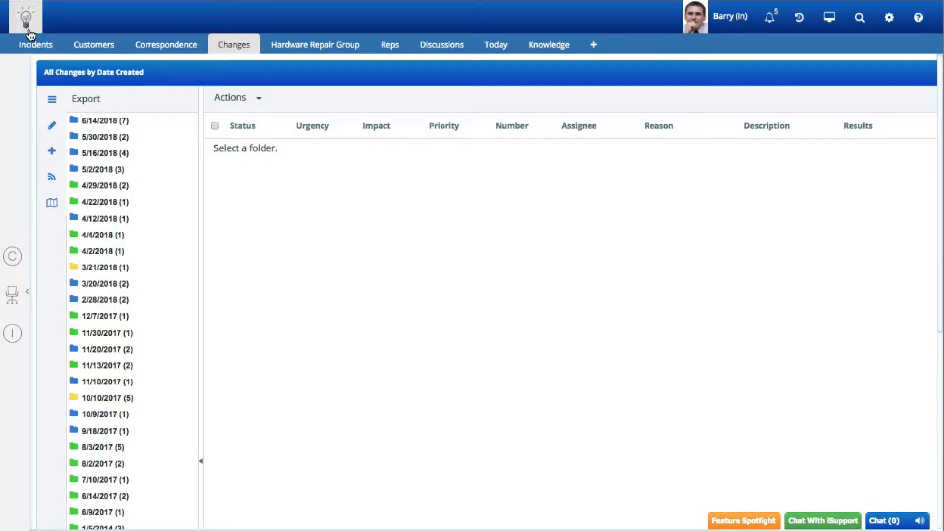
pyautogui.click(28, 32)
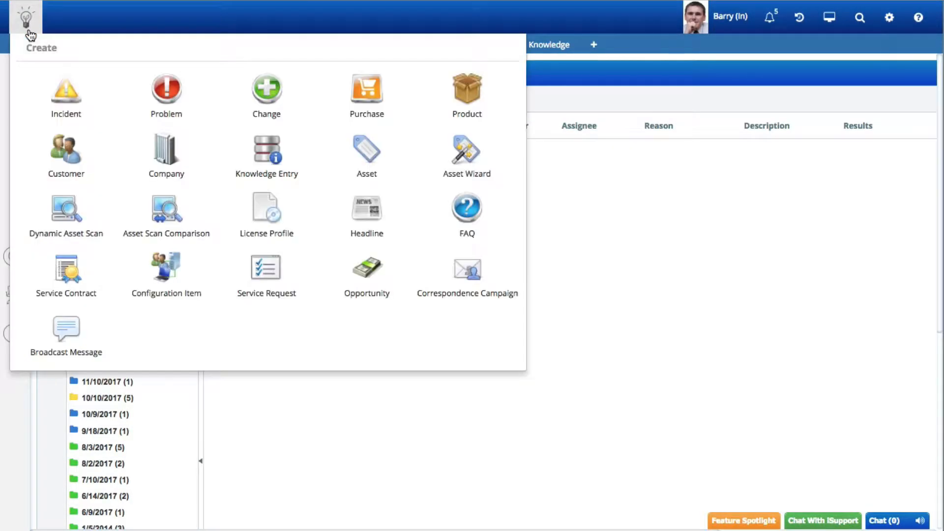
pyautogui.click(274, 119)
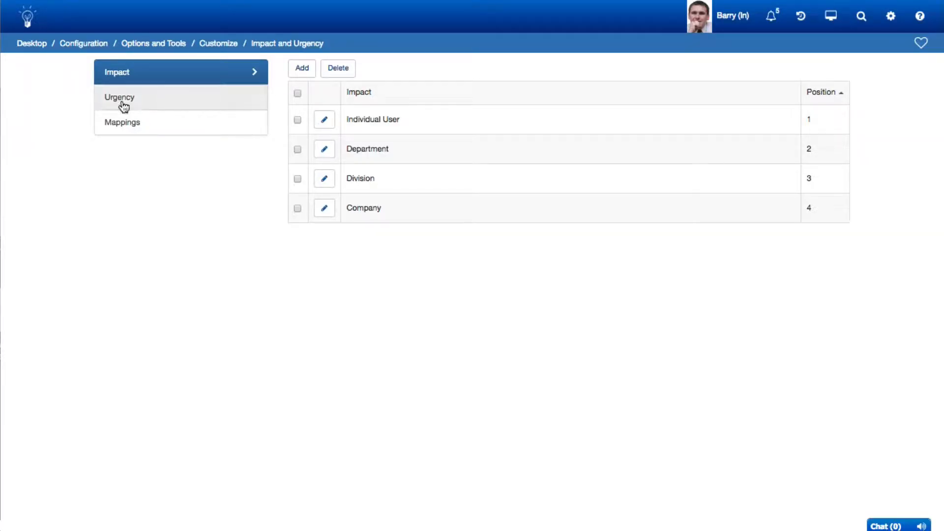
# Review the configured urgency levels and the impact and urgency mappings
pyautogui.click(123, 101)
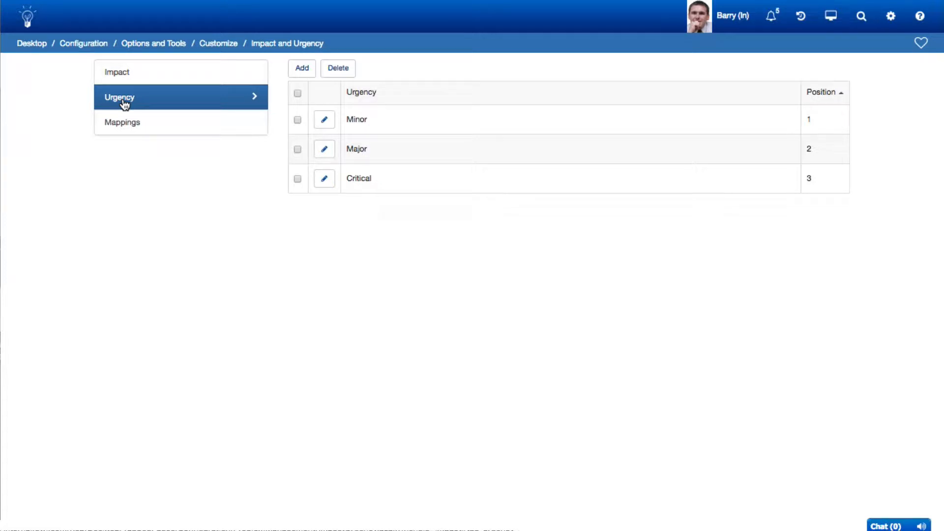
pyautogui.click(125, 133)
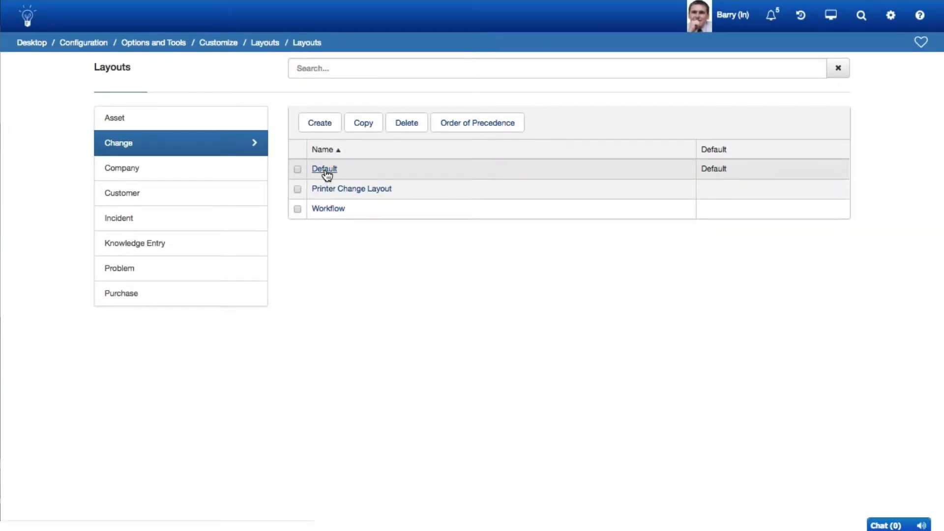
# In the Default change layout, remove the ID# field from the customer details and move Priority up to Impact's position
pyautogui.click(325, 172)
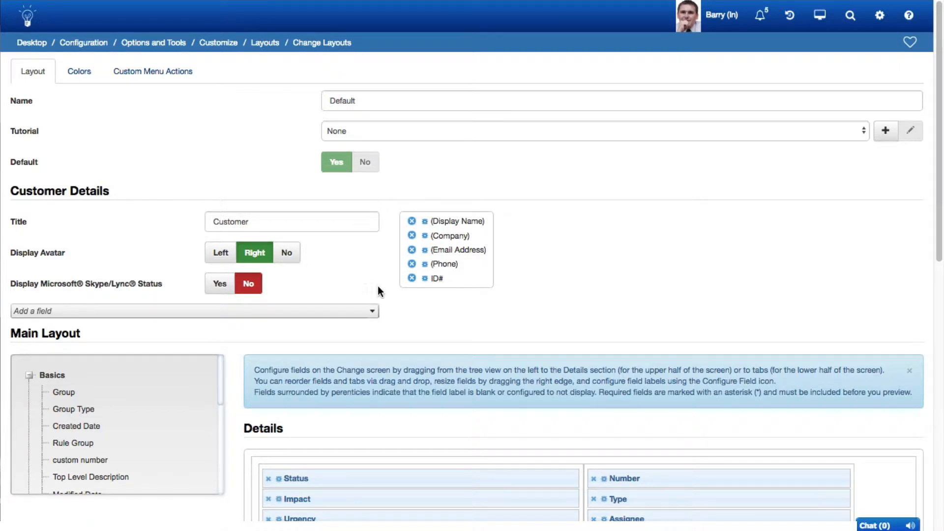
pyautogui.click(412, 278)
pyautogui.scroll(-2, 413, 279)
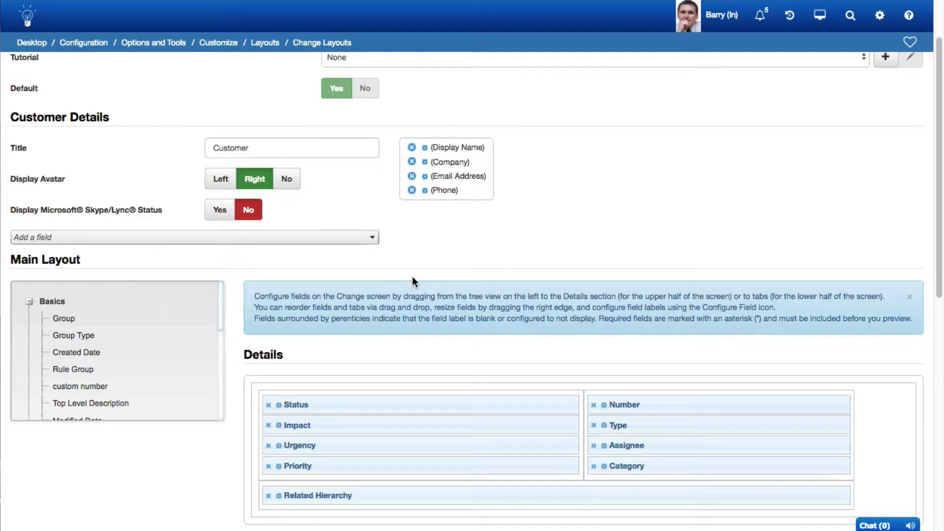
pyautogui.scroll(-3, 413, 279)
pyautogui.scroll(-1, 412, 282)
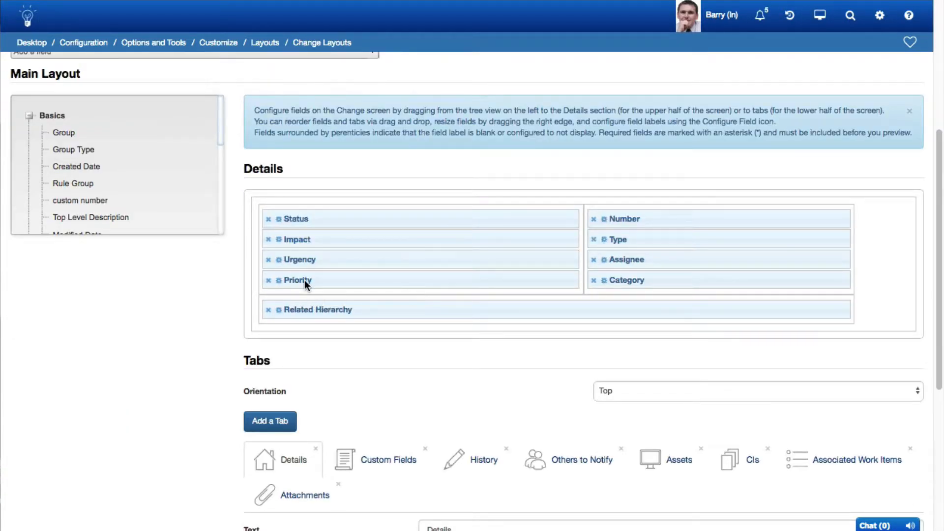
pyautogui.moveTo(304, 279); pyautogui.dragTo(302, 234)
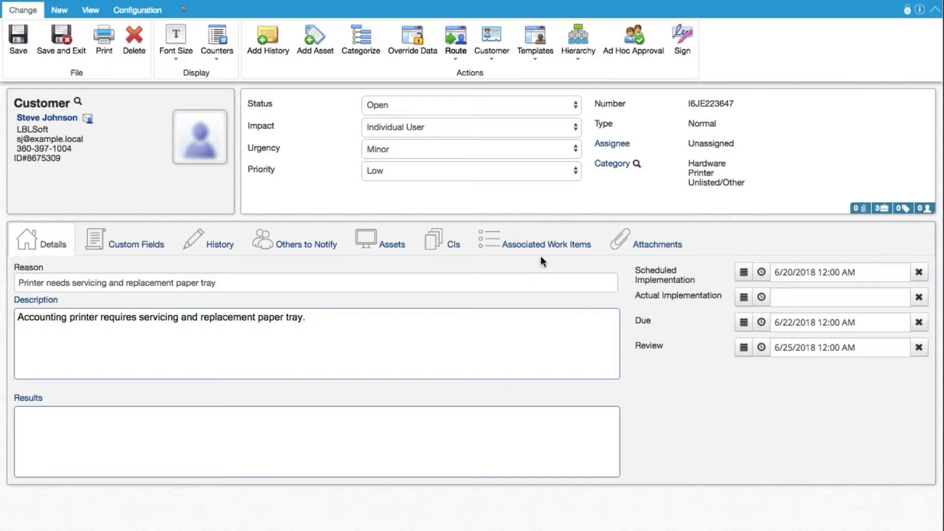
# View the problem and the purchase order associated with the printer servicing change
pyautogui.click(544, 253)
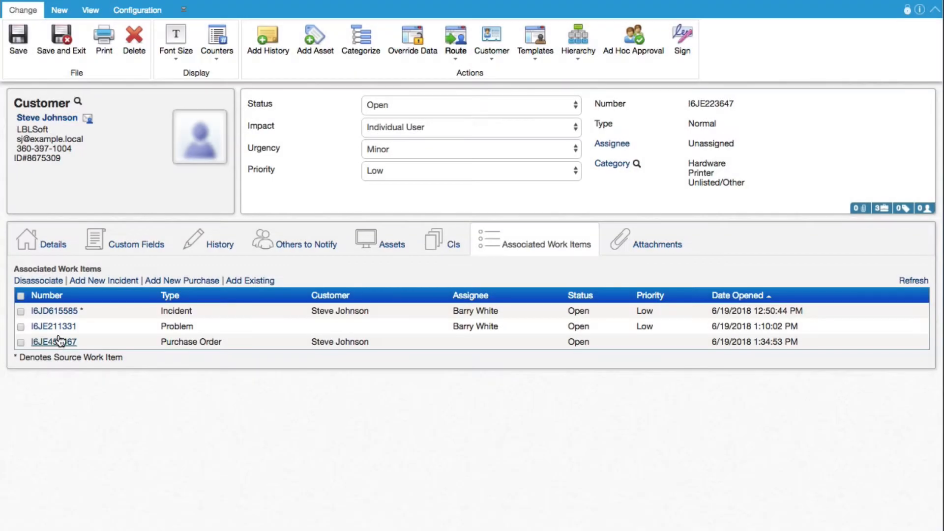
pyautogui.click(55, 330)
pyautogui.click(55, 343)
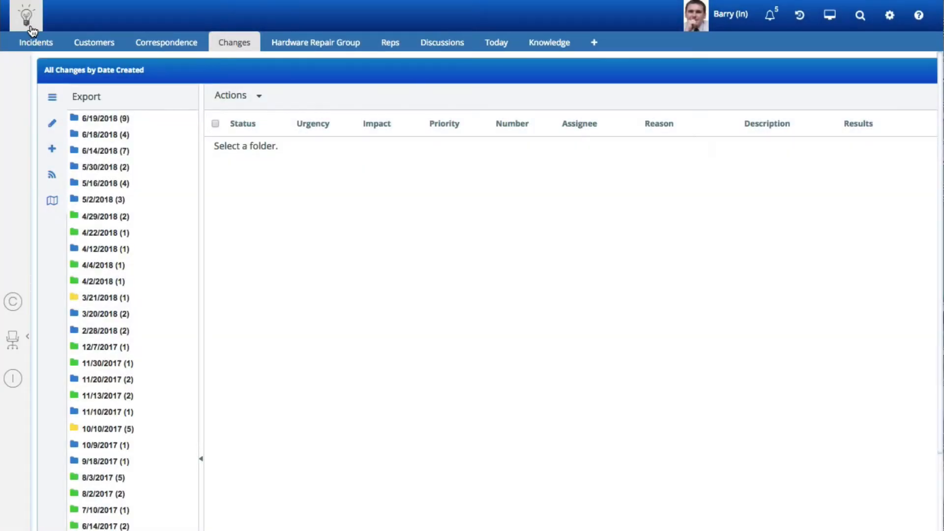
# Create a new change and apply the Access Request - Web Site template to it
pyautogui.click(28, 26)
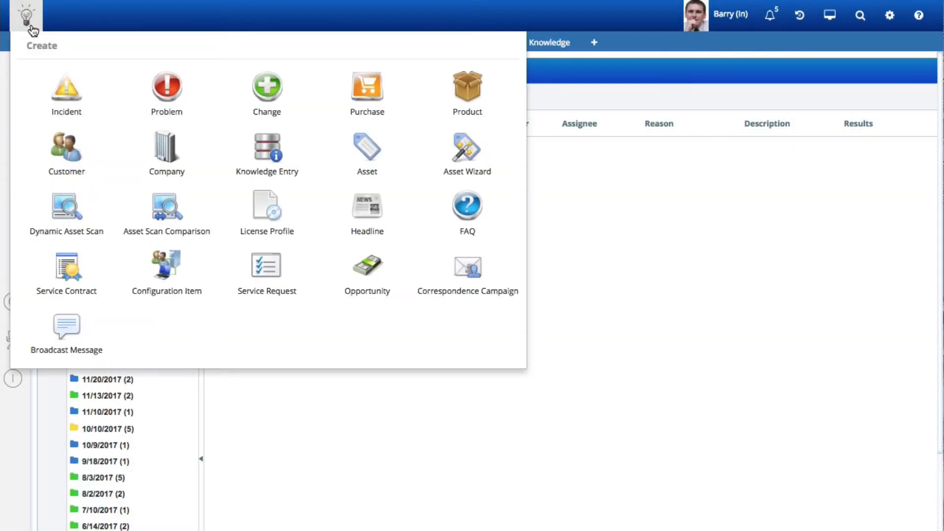
pyautogui.click(267, 98)
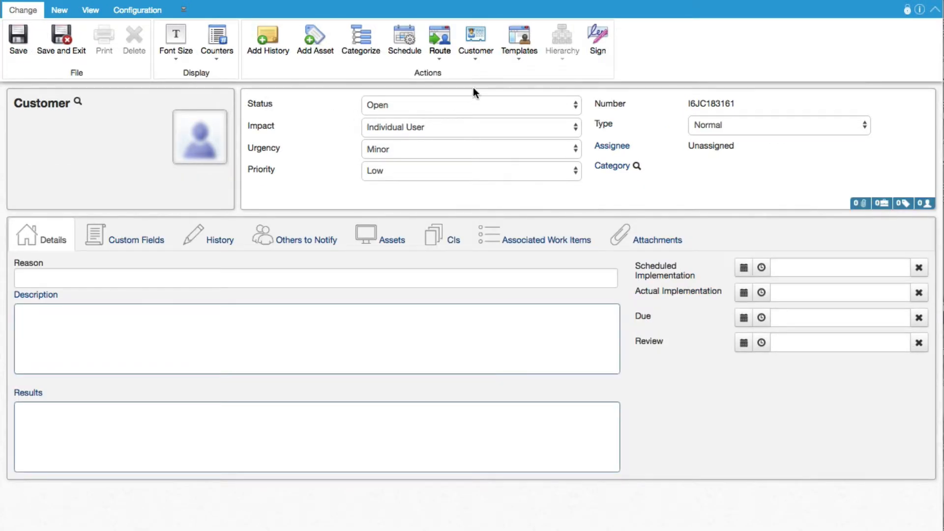
pyautogui.click(519, 51)
pyautogui.click(524, 73)
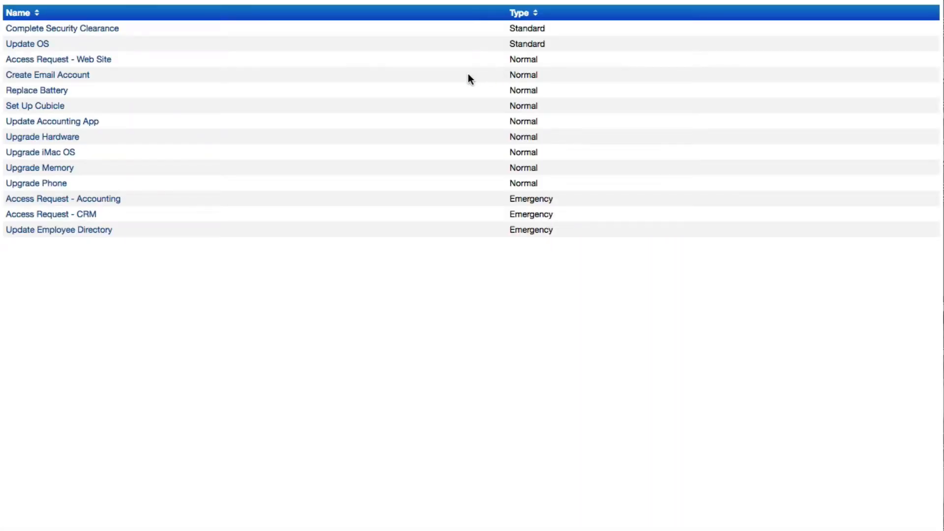
pyautogui.click(99, 61)
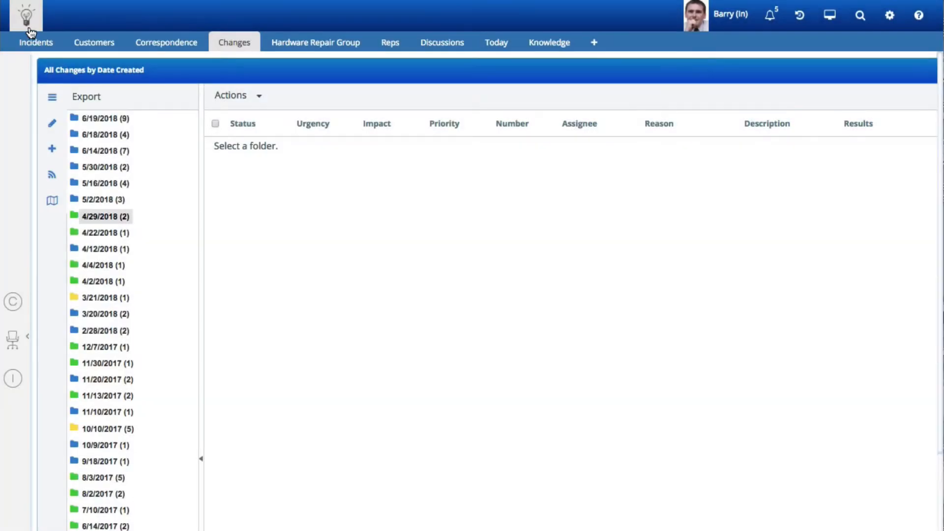
# Create another new change and apply the Set Up New Employee hierarchy template
pyautogui.click(28, 27)
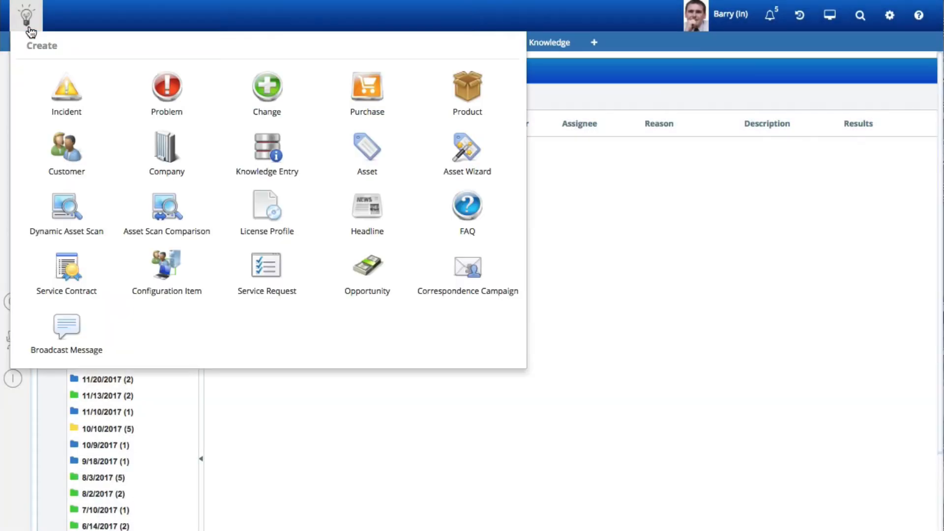
pyautogui.click(265, 91)
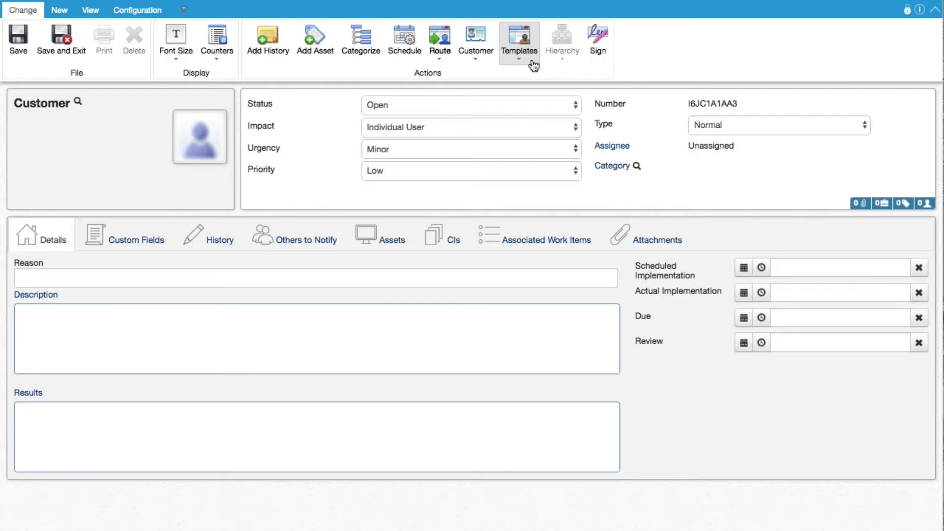
pyautogui.click(534, 61)
pyautogui.click(554, 94)
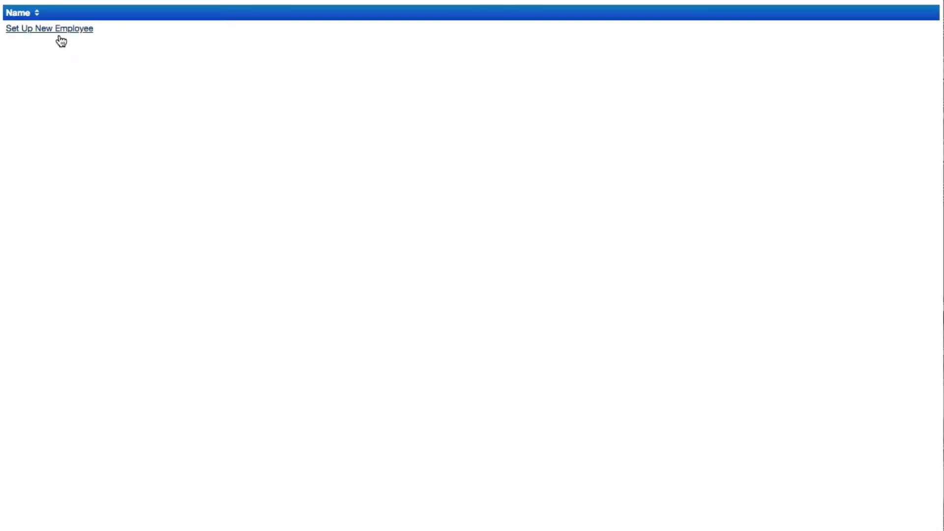
pyautogui.click(60, 35)
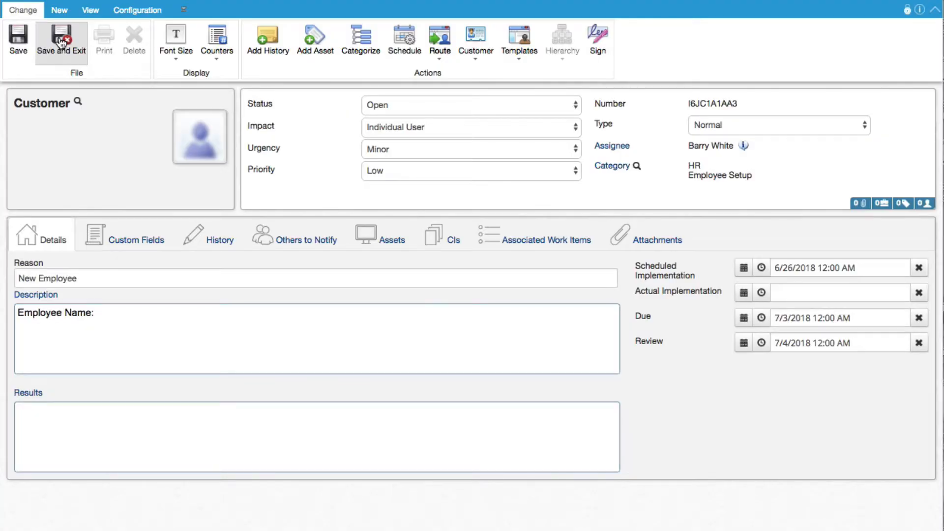
# Enter the new employee's full name after "Employee Name:" in the description and save the change
pyautogui.click(131, 311)
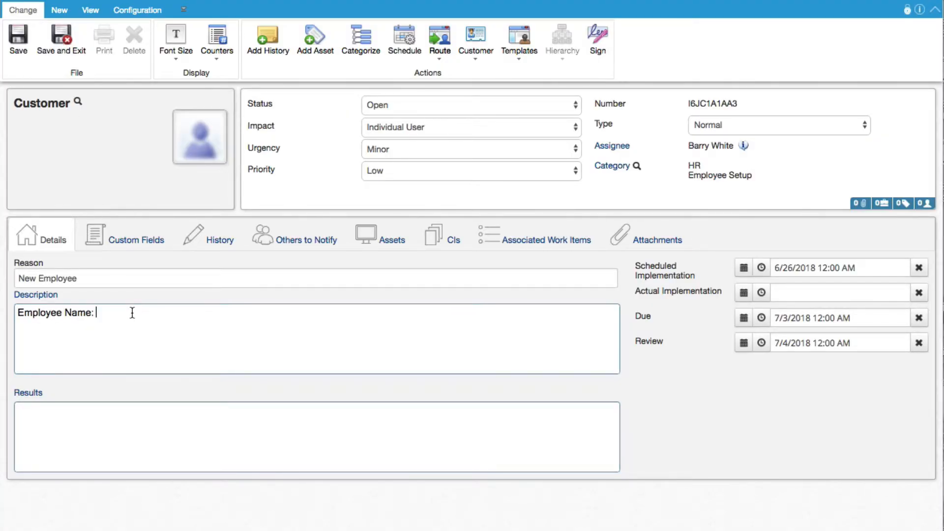
pyautogui.write('Jim Smith')
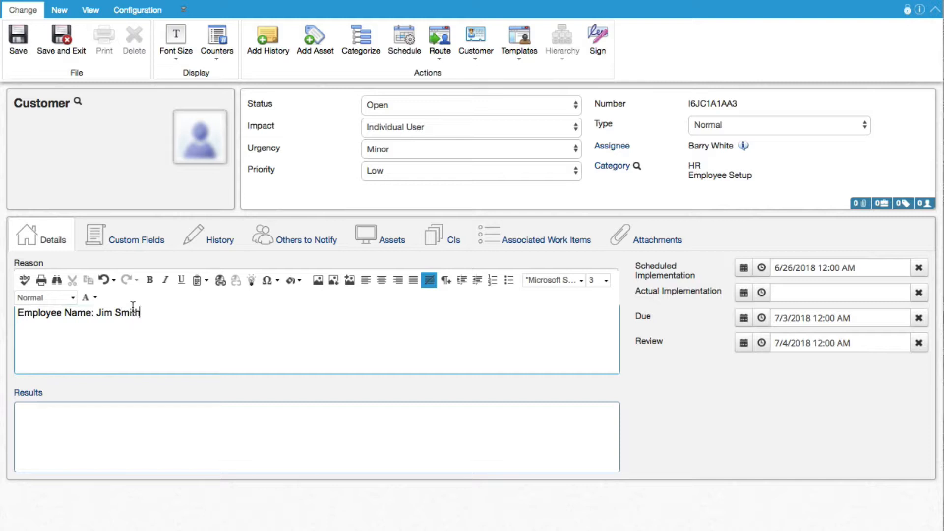
pyautogui.click(69, 167)
pyautogui.click(22, 46)
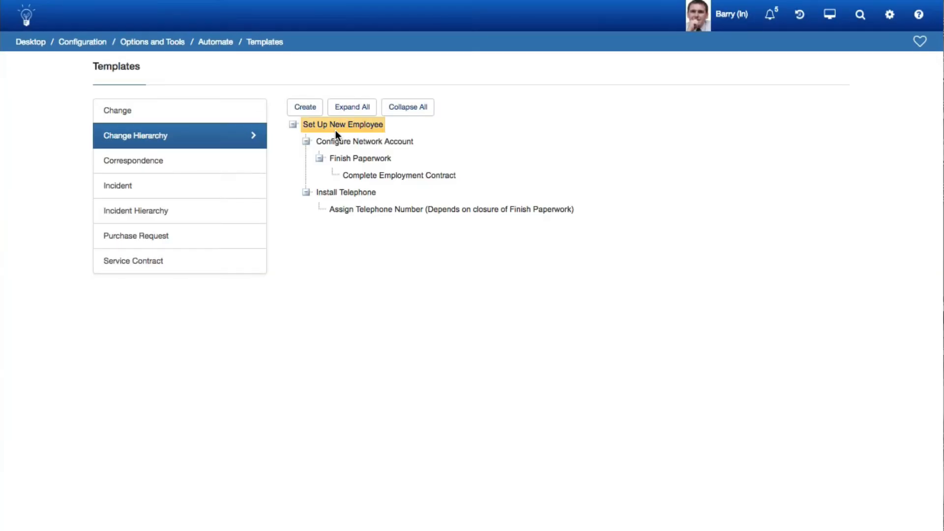
# Edit the Set Up New Employee change hierarchy template and turn on Auto Close Parent in its advanced settings
pyautogui.click(336, 128)
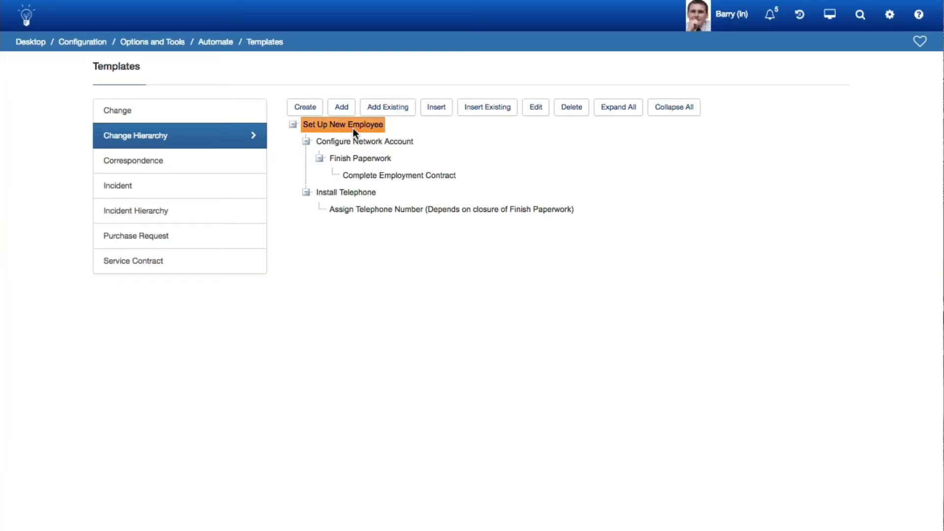
pyautogui.click(535, 107)
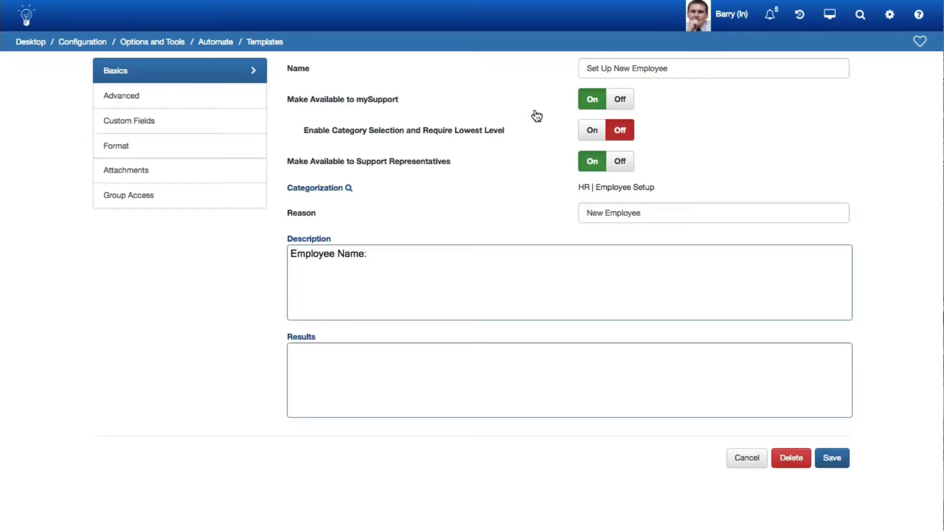
pyautogui.click(130, 101)
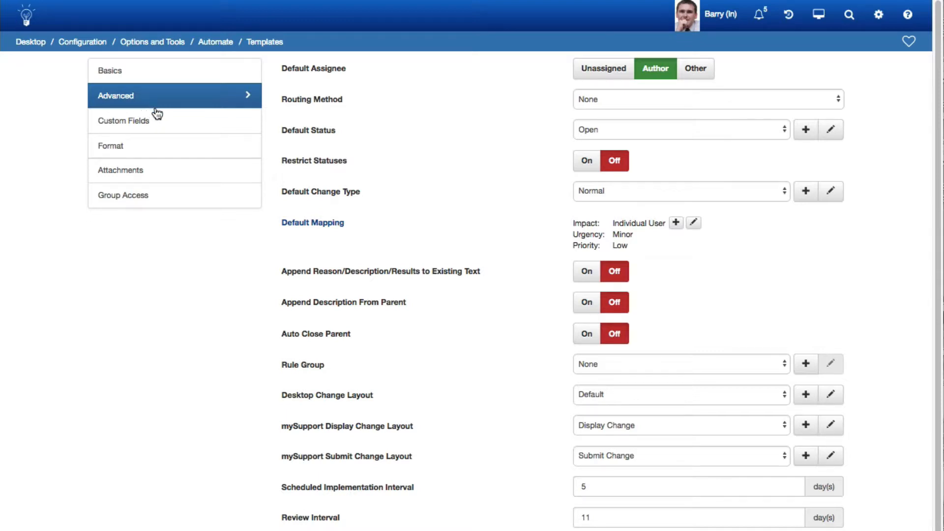
pyautogui.click(587, 334)
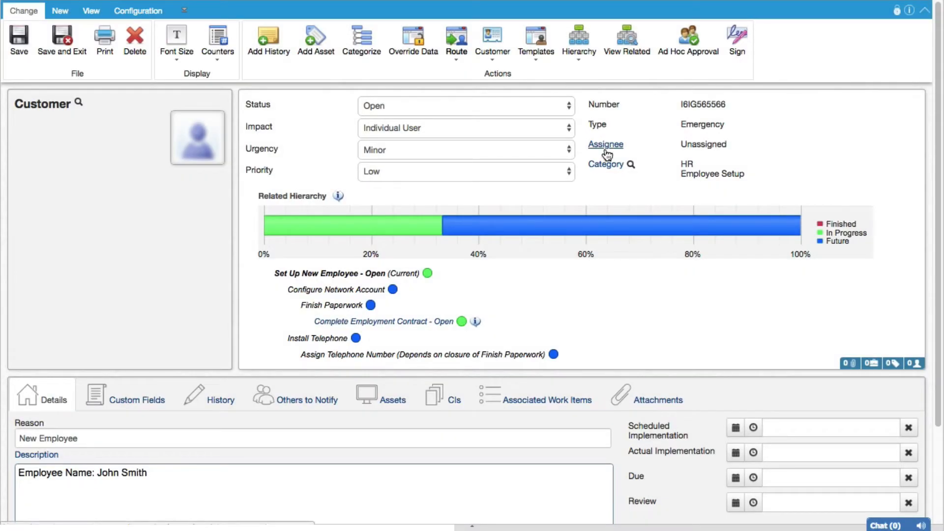
# Browse the available routing methods for assigning the unassigned New Employee change
pyautogui.click(606, 145)
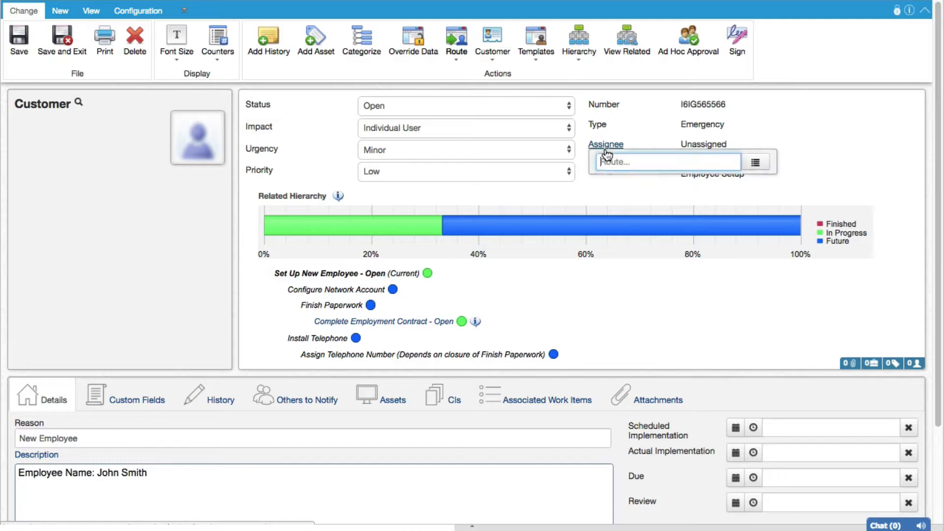
pyautogui.click(753, 169)
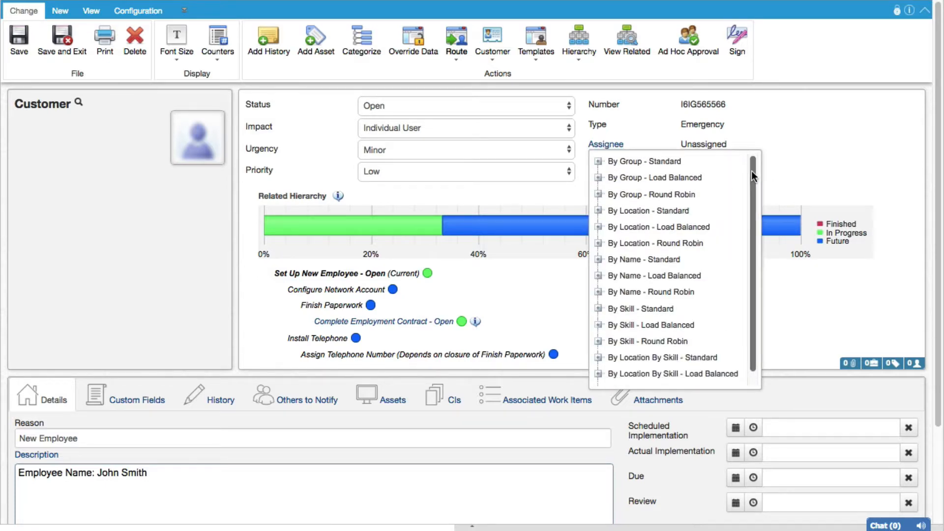
pyautogui.moveTo(751, 170); pyautogui.dragTo(752, 187)
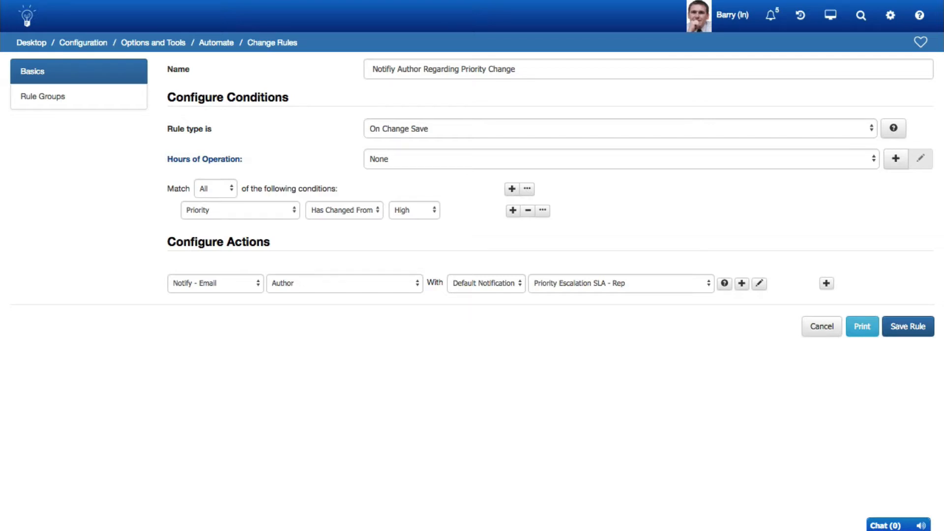
# Open the Priority Escalation SLA - Rep notification used by the priority change rule for editing
pyautogui.click(759, 283)
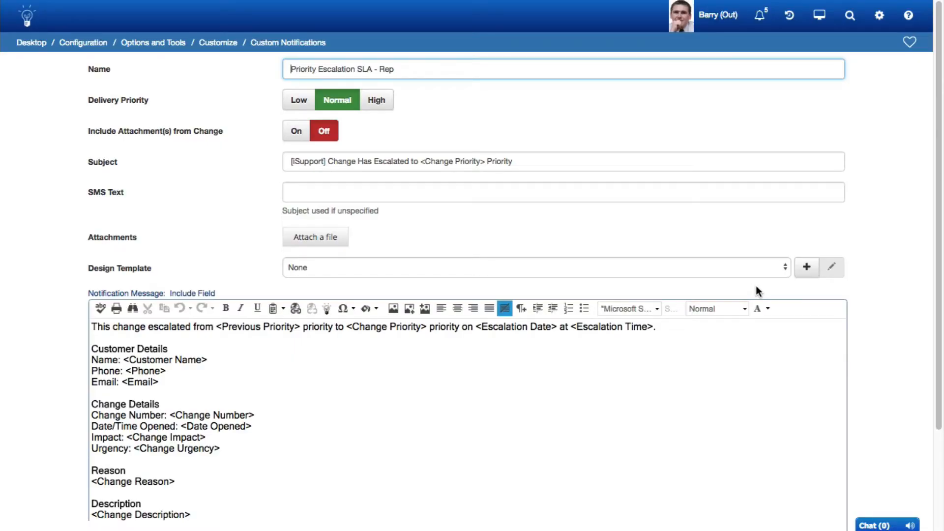